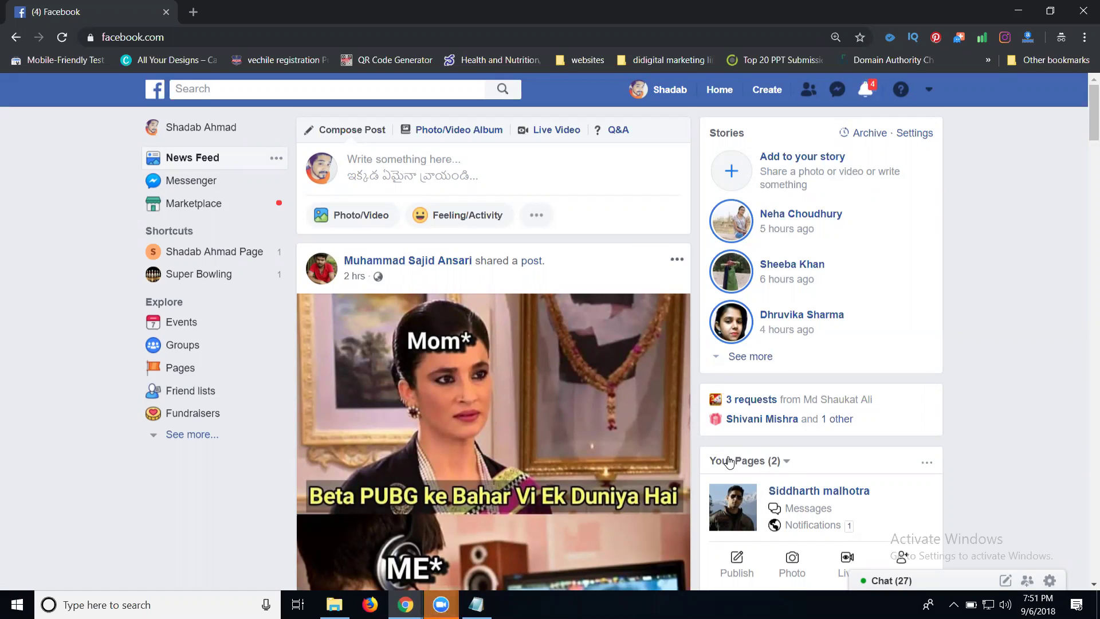
Open the About section of your own profile
left_click(662, 90)
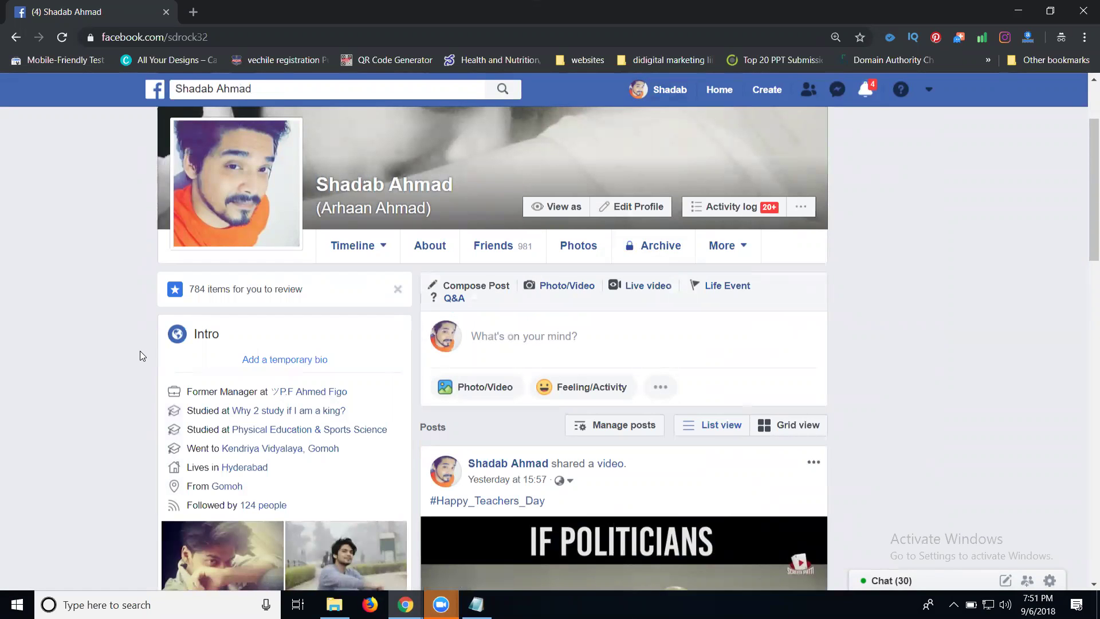
scroll(410, 254, "down", 3)
scroll(414, 238, "up", 1)
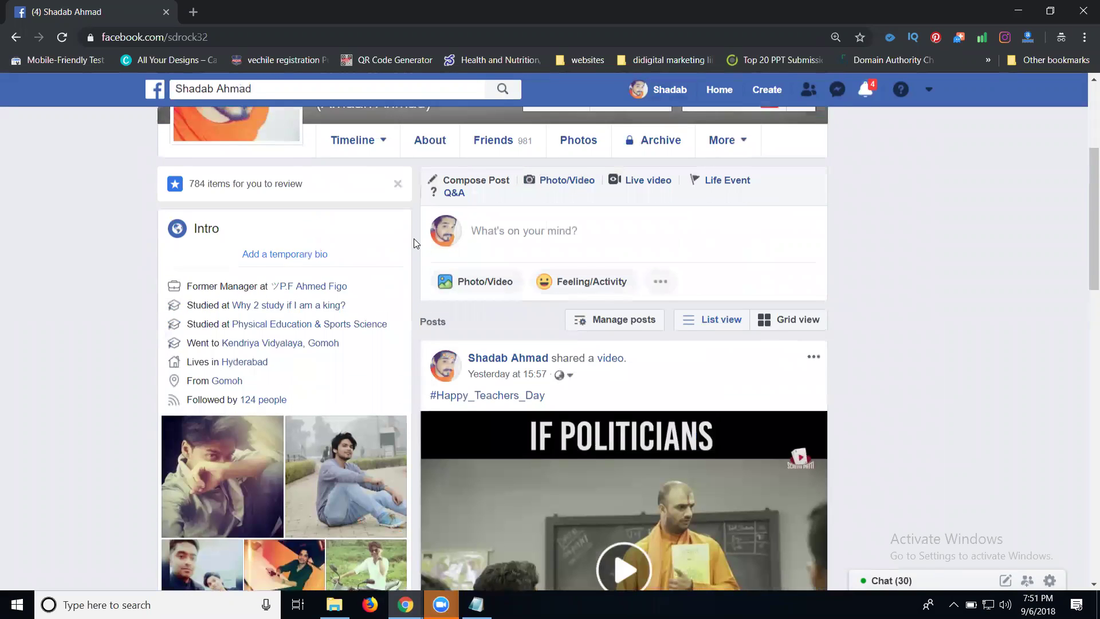
left_click(438, 175)
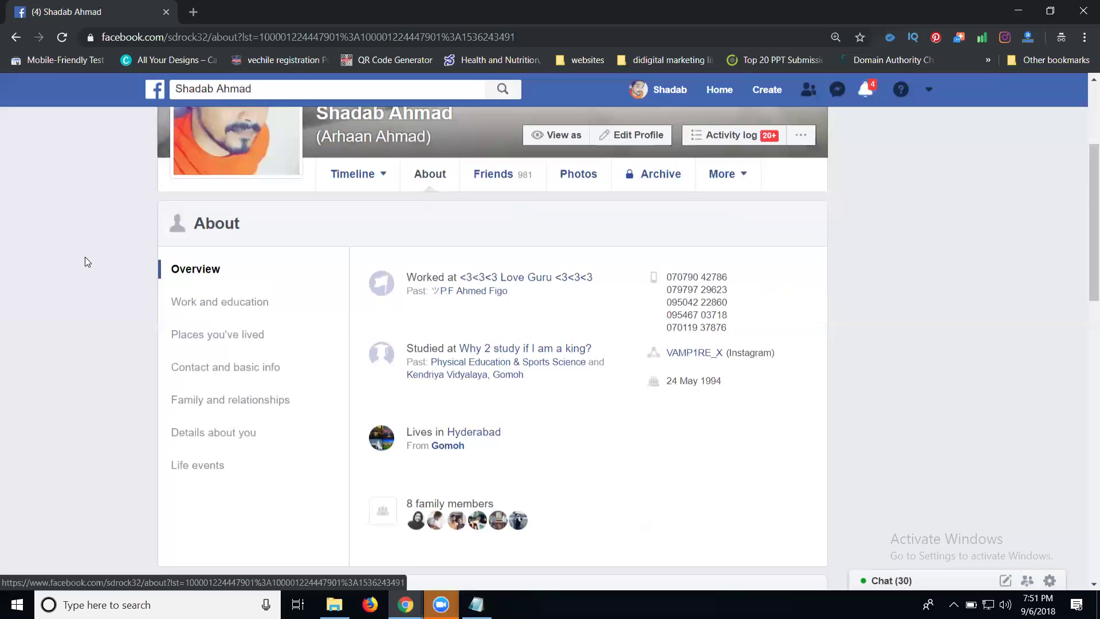
Examine the contact information, social links and basic information under Contact and basic info
scroll(2, 287, "down", 1)
scroll(1, 287, "down", 1)
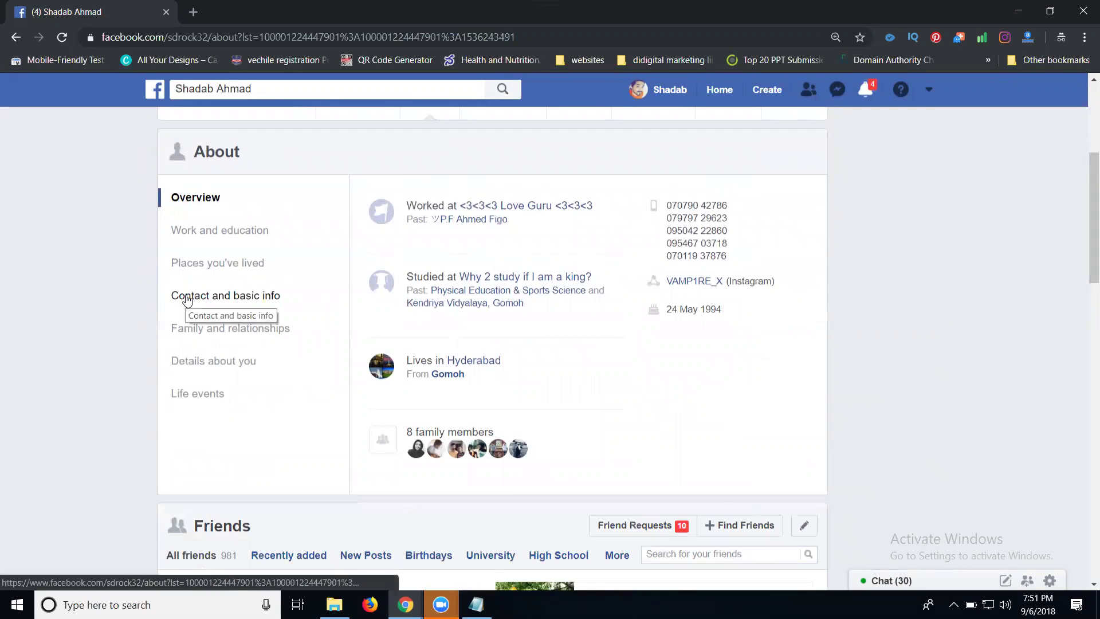
left_click(187, 298)
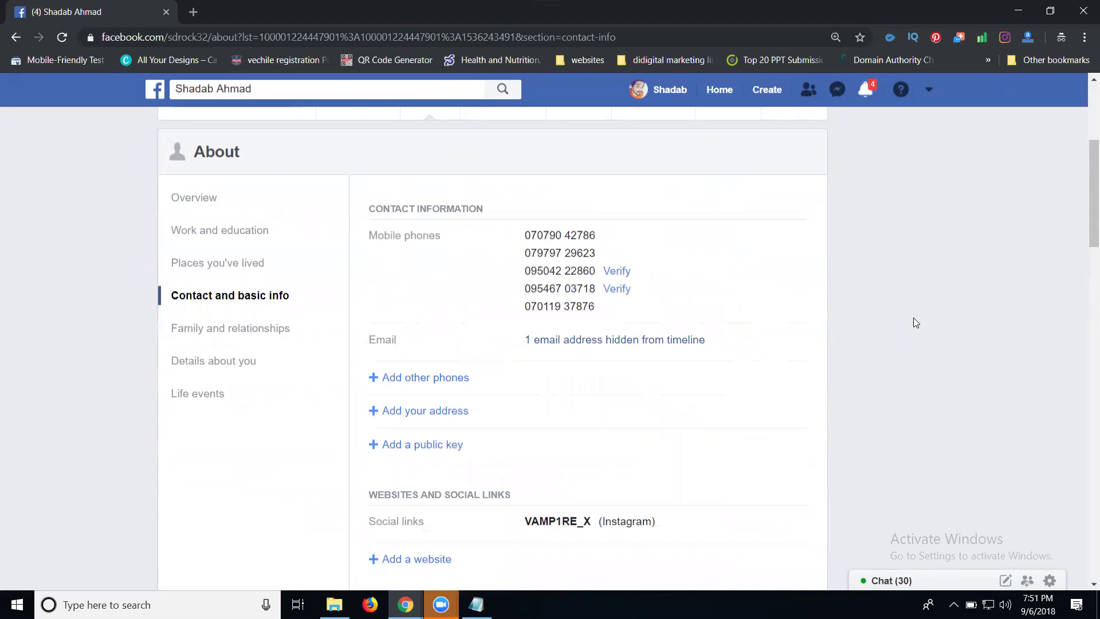
scroll(913, 318, "down", 3)
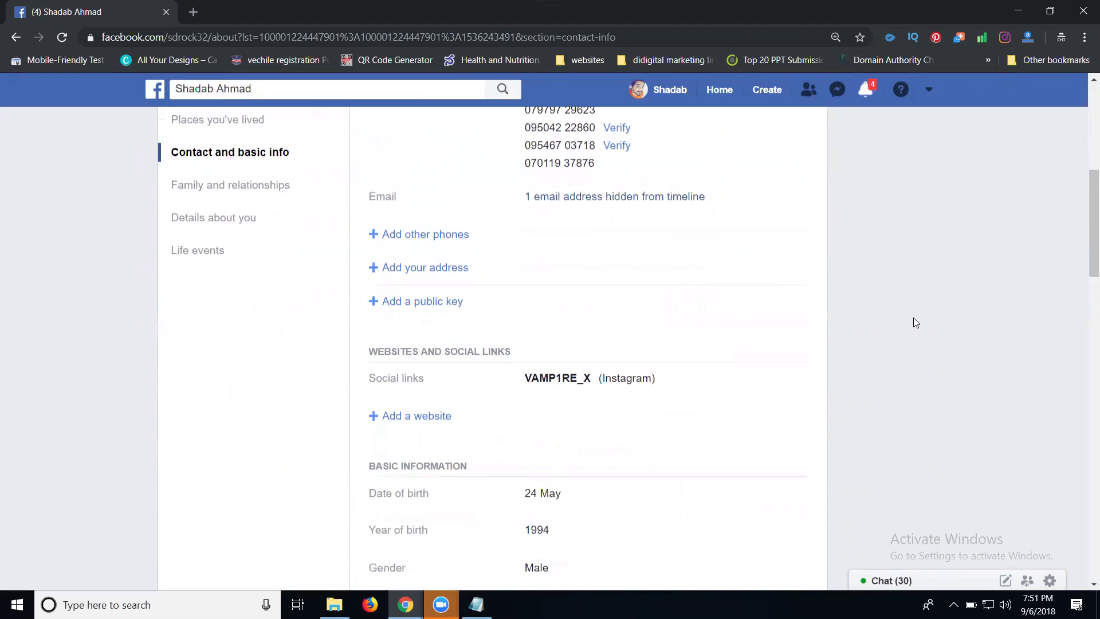
scroll(914, 323, "down", 3)
scroll(914, 322, "down", 4)
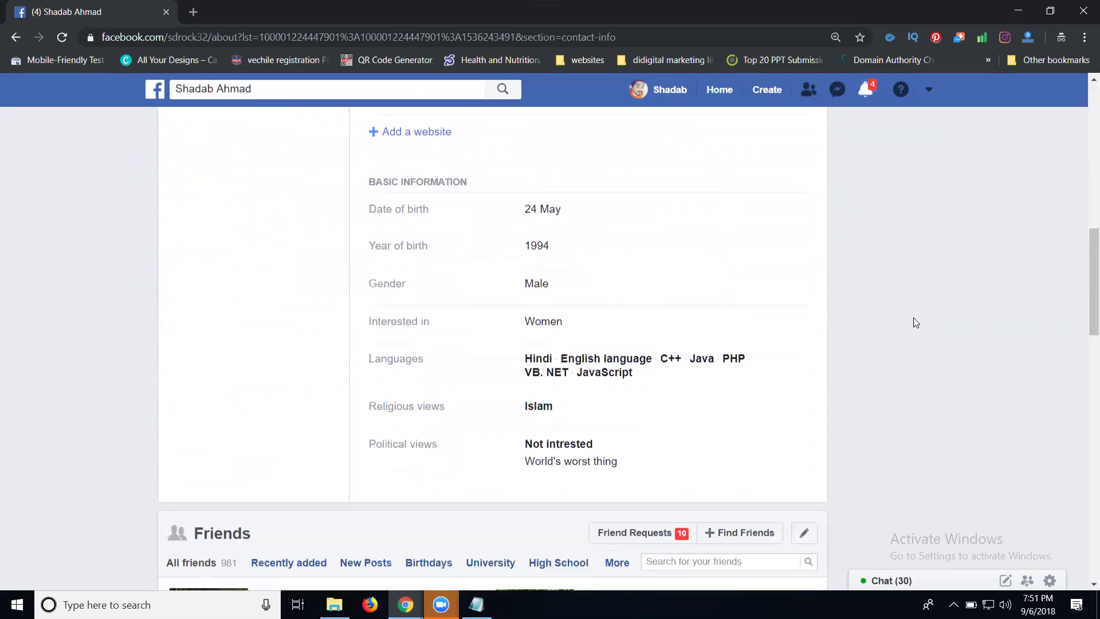
scroll(915, 322, "up", 4)
scroll(912, 318, "up", 2)
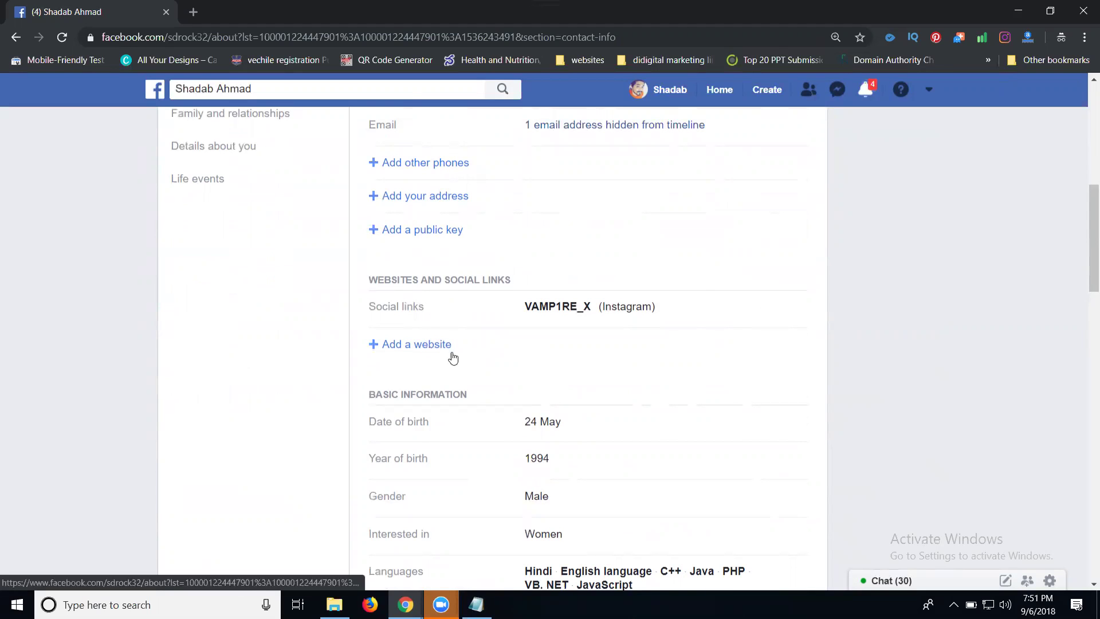
scroll(483, 368, "up", 4)
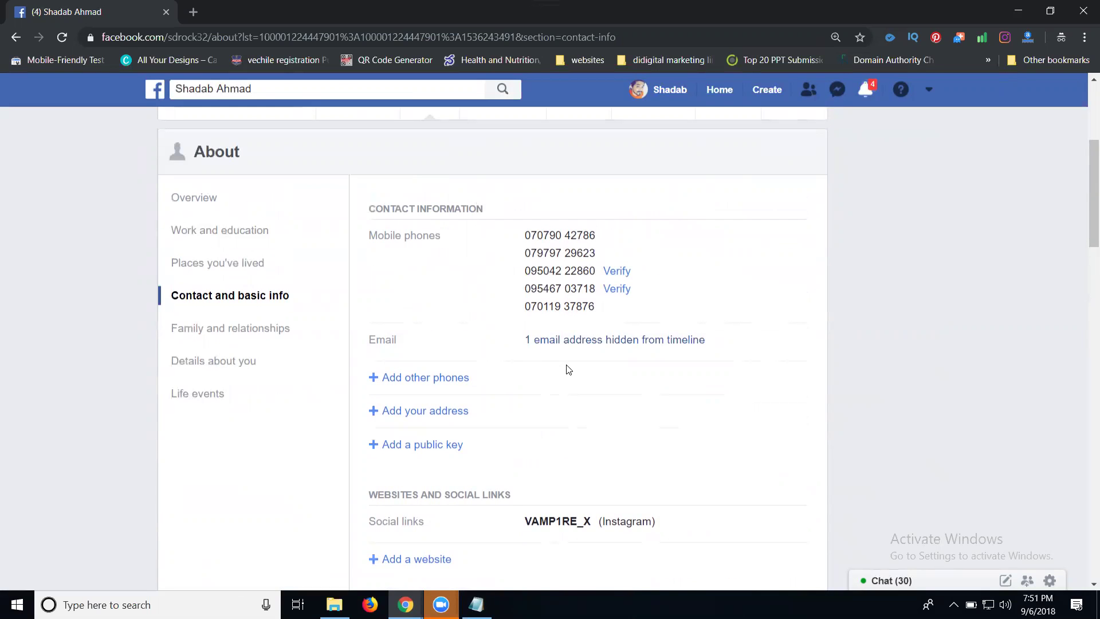
scroll(561, 355, "down", 1)
scroll(552, 342, "down", 1)
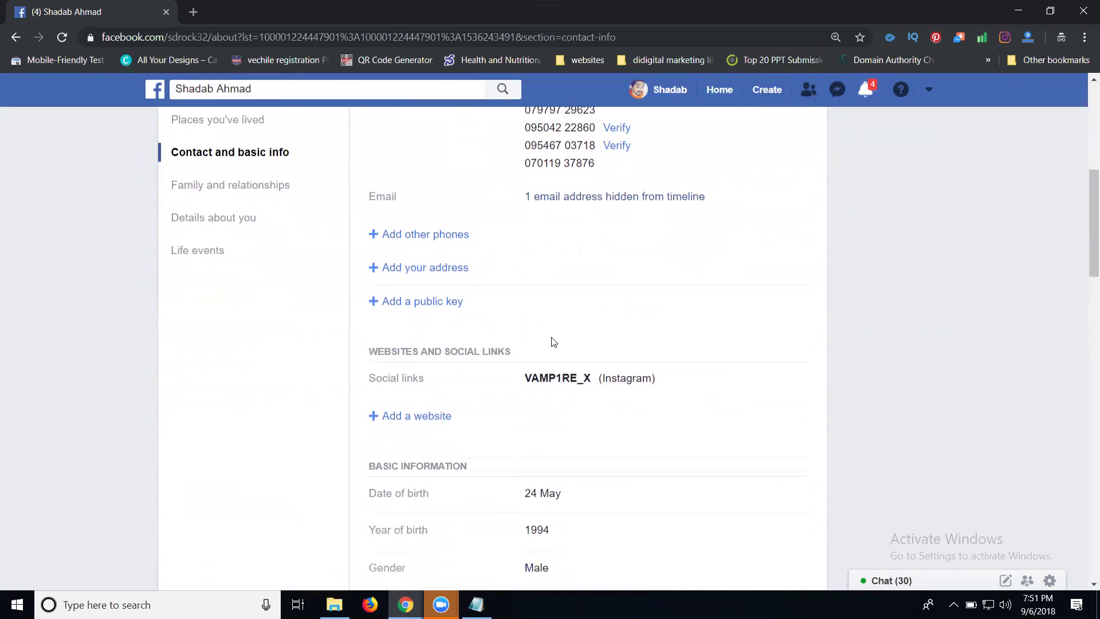
Look through Details about you, including the other names, favourite quotes and blood donation entries
left_click(228, 224)
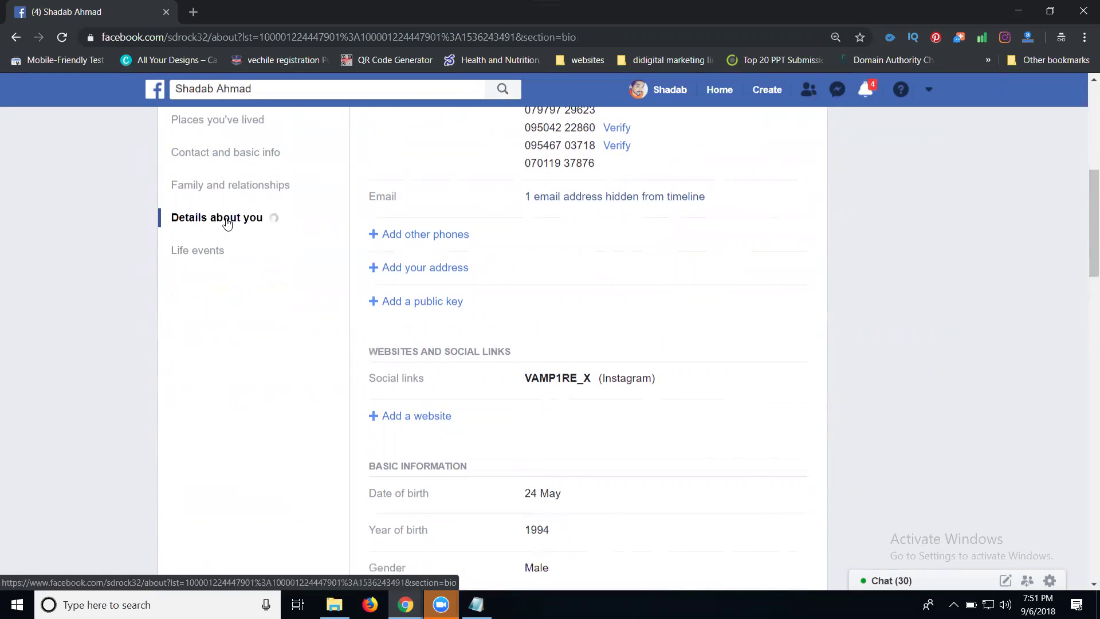
scroll(540, 294, "down", 3)
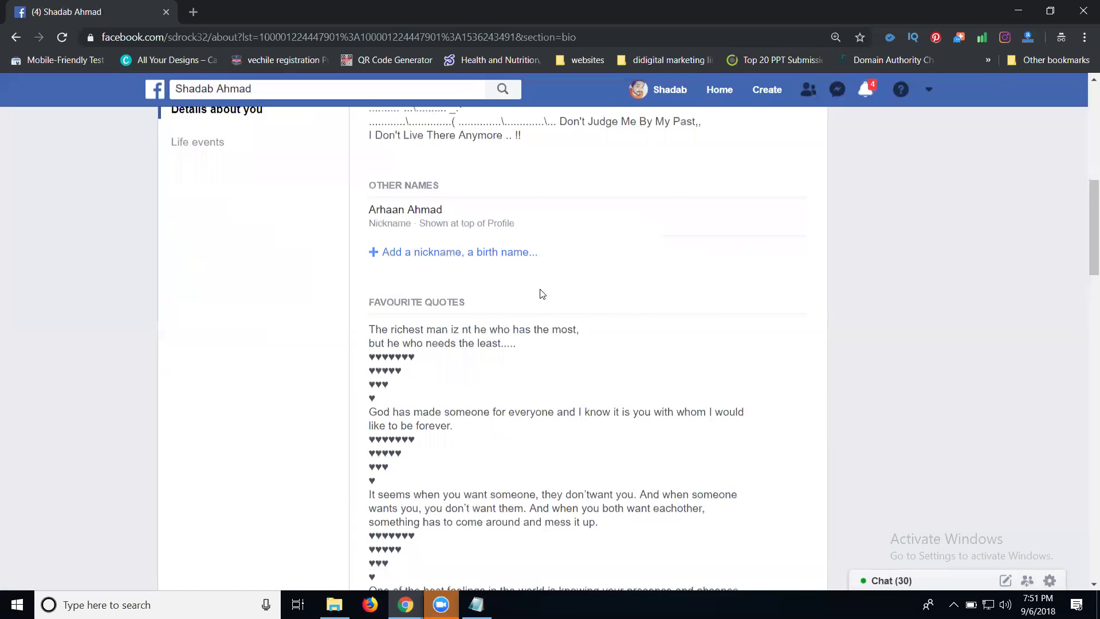
scroll(541, 294, "down", 8)
scroll(541, 294, "up", 6)
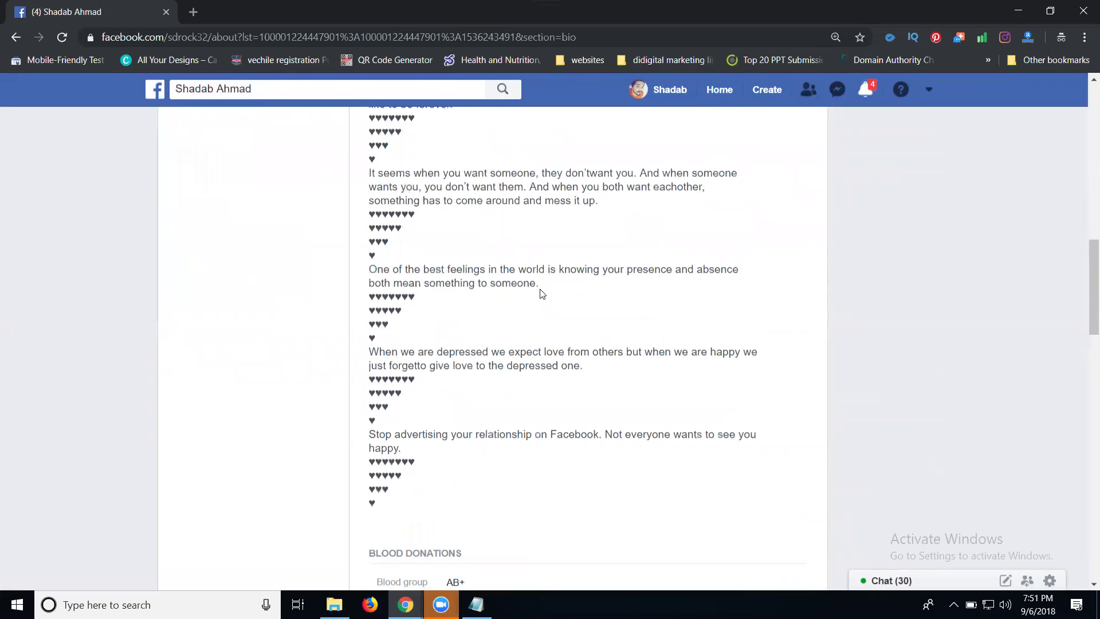
scroll(541, 293, "up", 9)
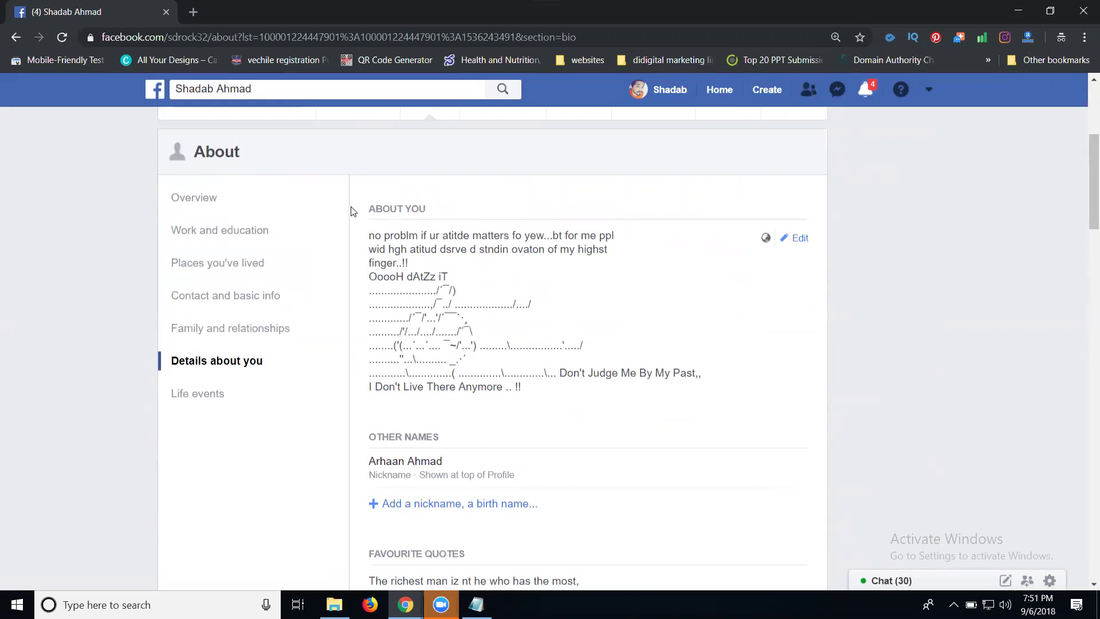
Review the Overview and the Work and education sections of the profile's About page
left_click(208, 199)
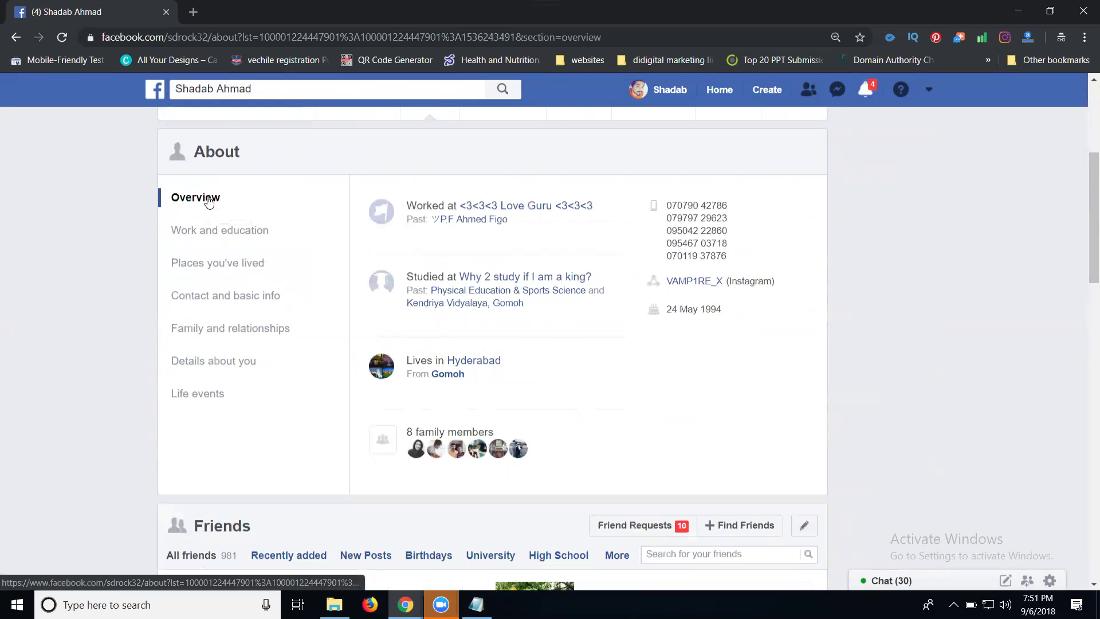
scroll(488, 240, "down", 2)
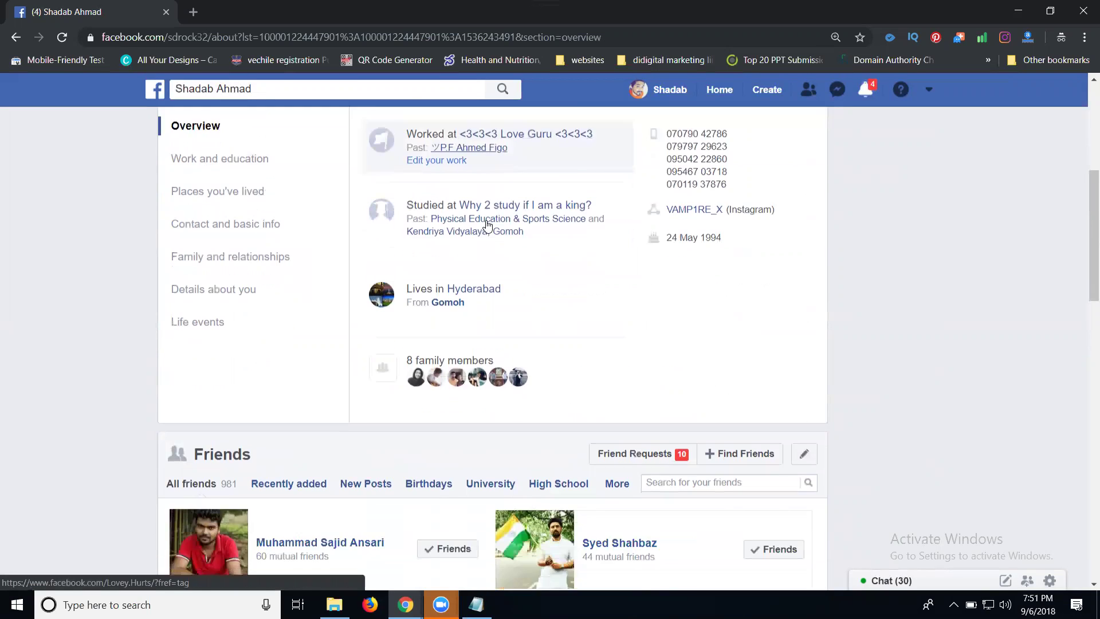
scroll(495, 284, "up", 2)
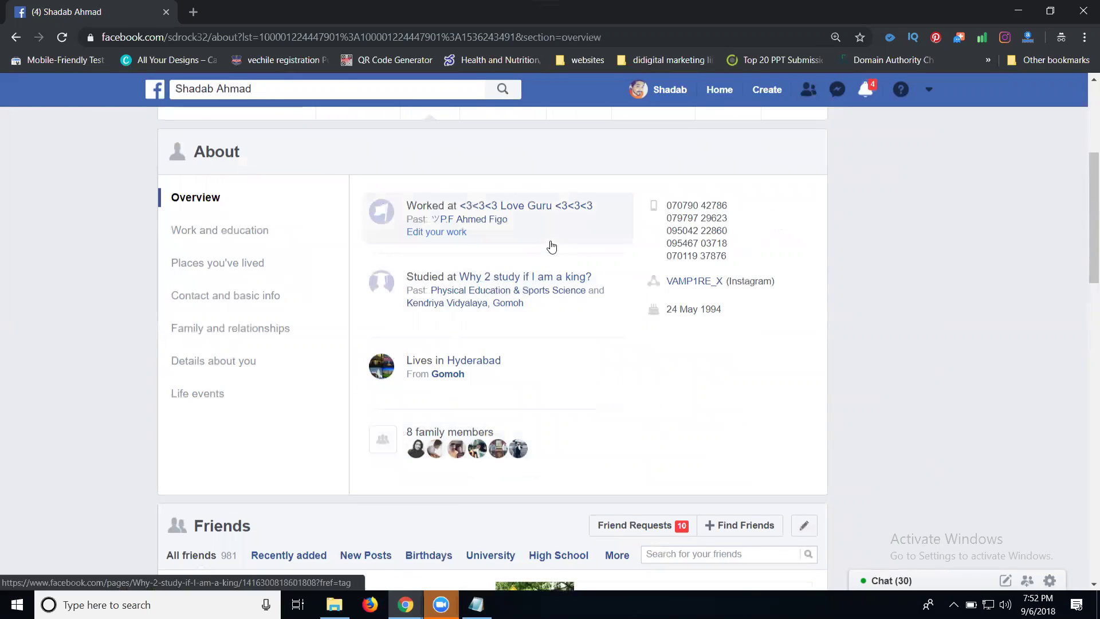
left_click(205, 236)
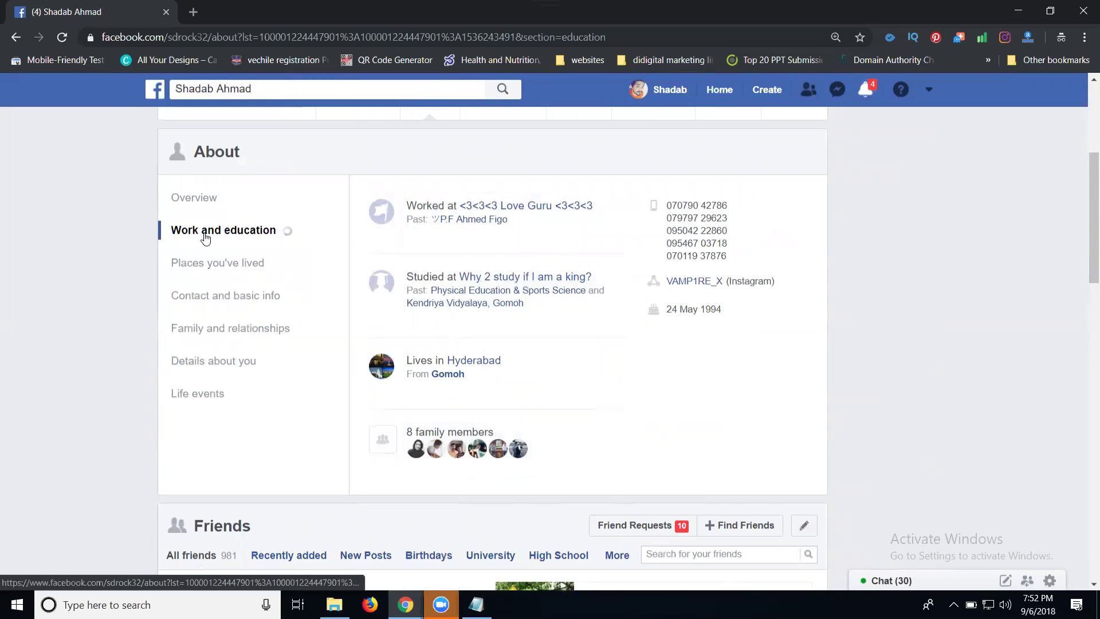
scroll(312, 241, "down", 5)
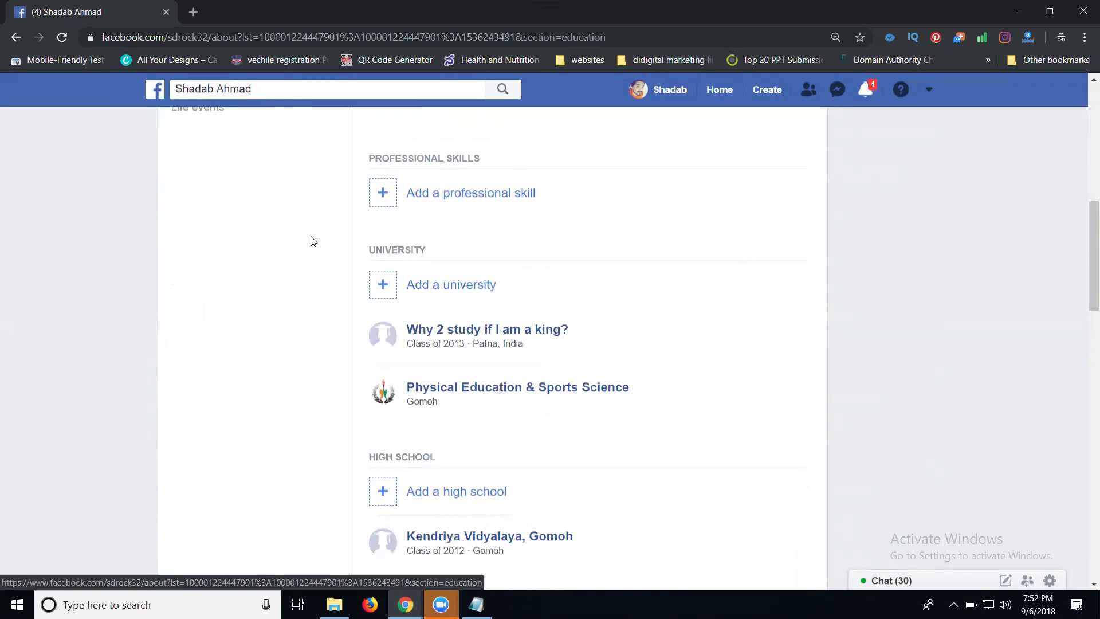
scroll(312, 240, "down", 4)
scroll(313, 241, "up", 10)
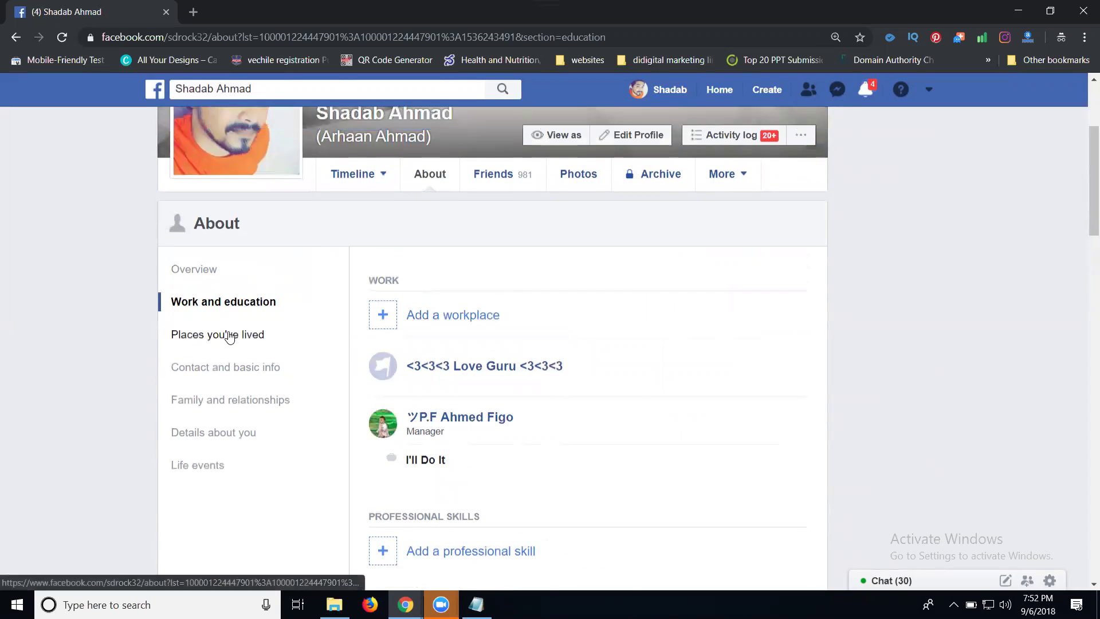
Review the current city, home town and residences under Places you've lived
left_click(232, 331)
scroll(337, 312, "down", 5)
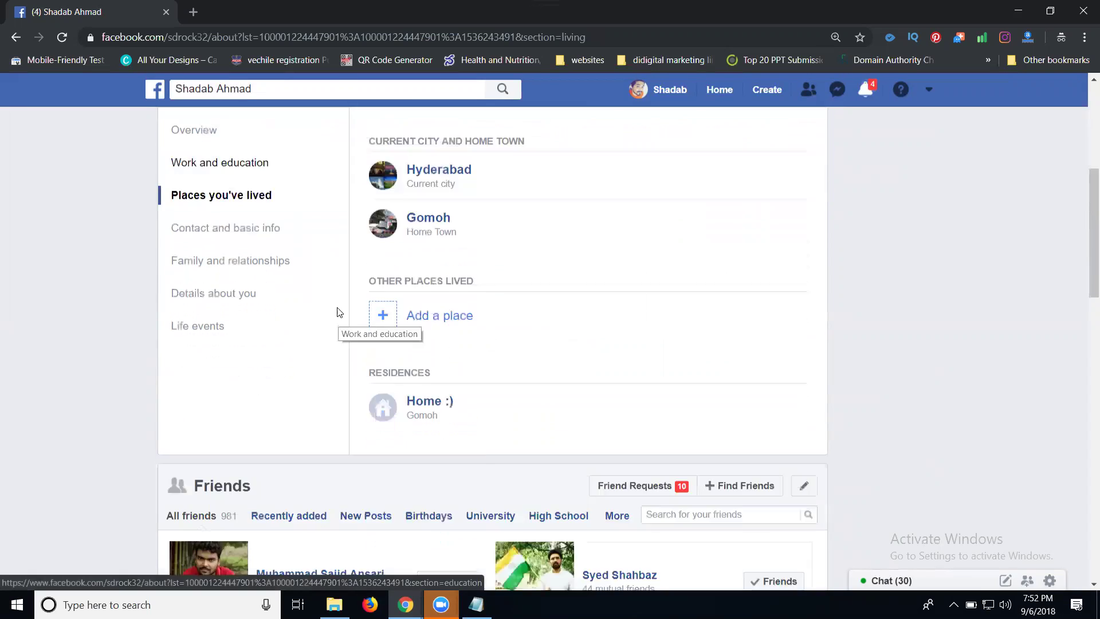
scroll(331, 299, "up", 4)
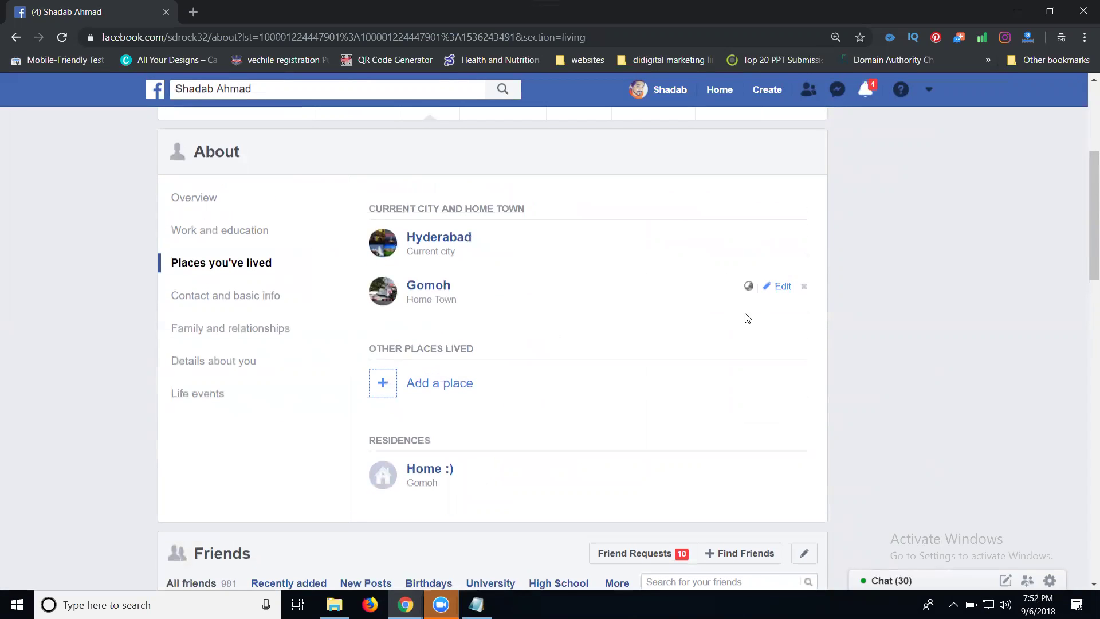
Return to Contact and basic info and start adding websites, with a second website address field
left_click(203, 300)
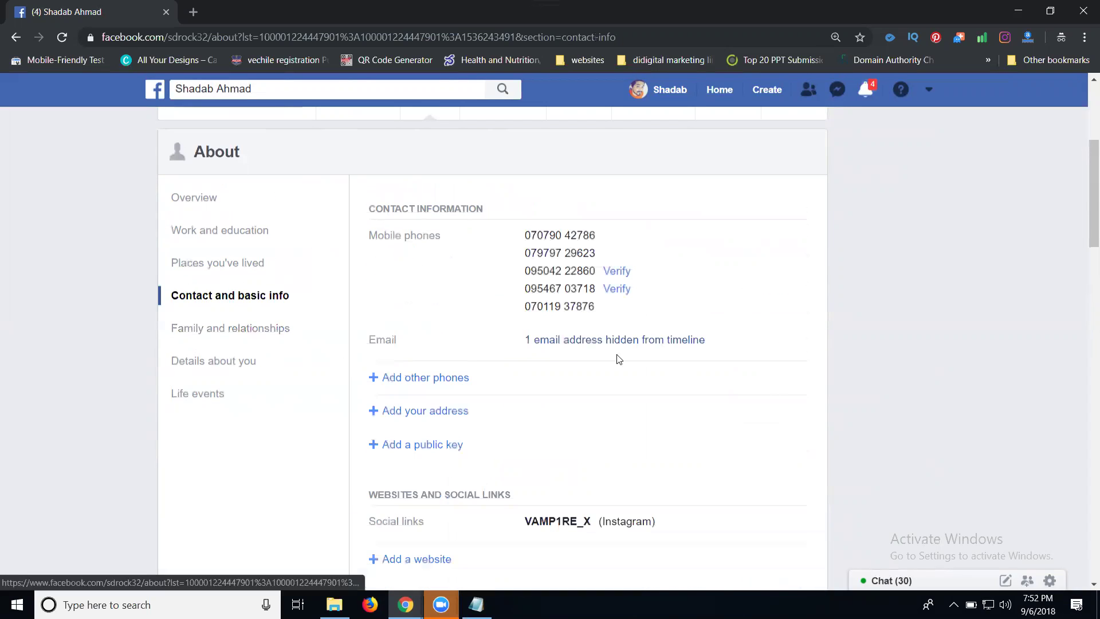
scroll(830, 372, "down", 4)
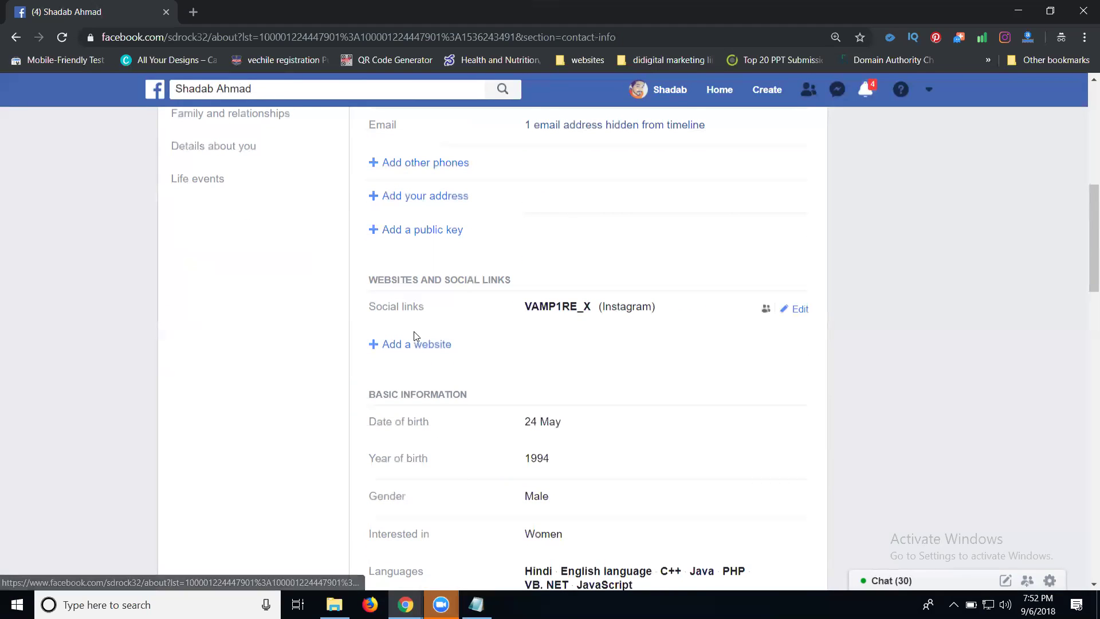
left_click(407, 352)
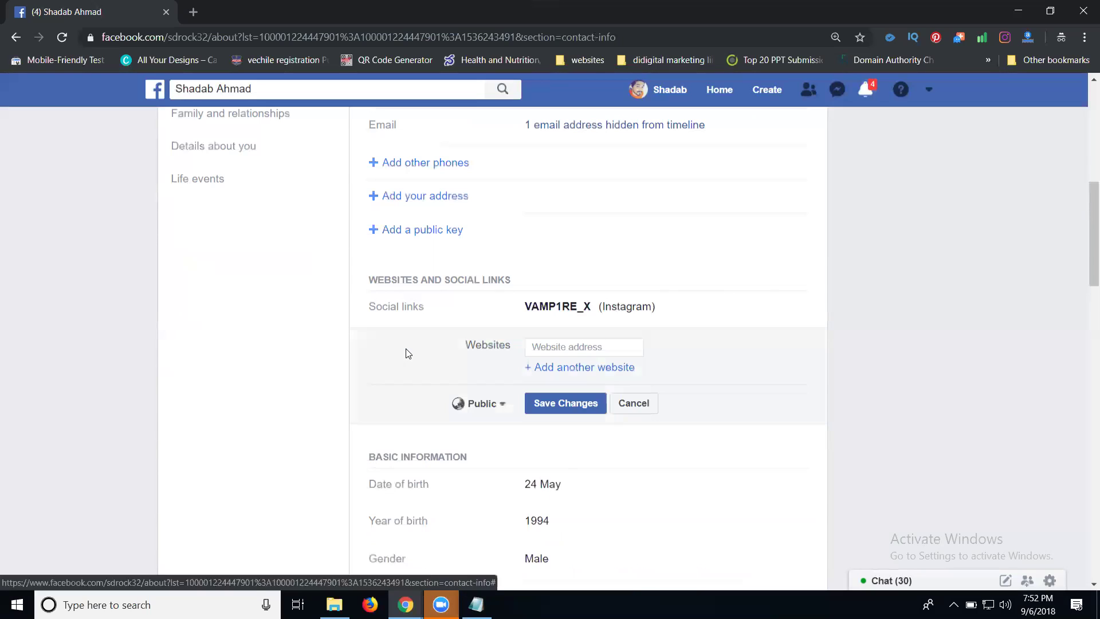
left_click(585, 348)
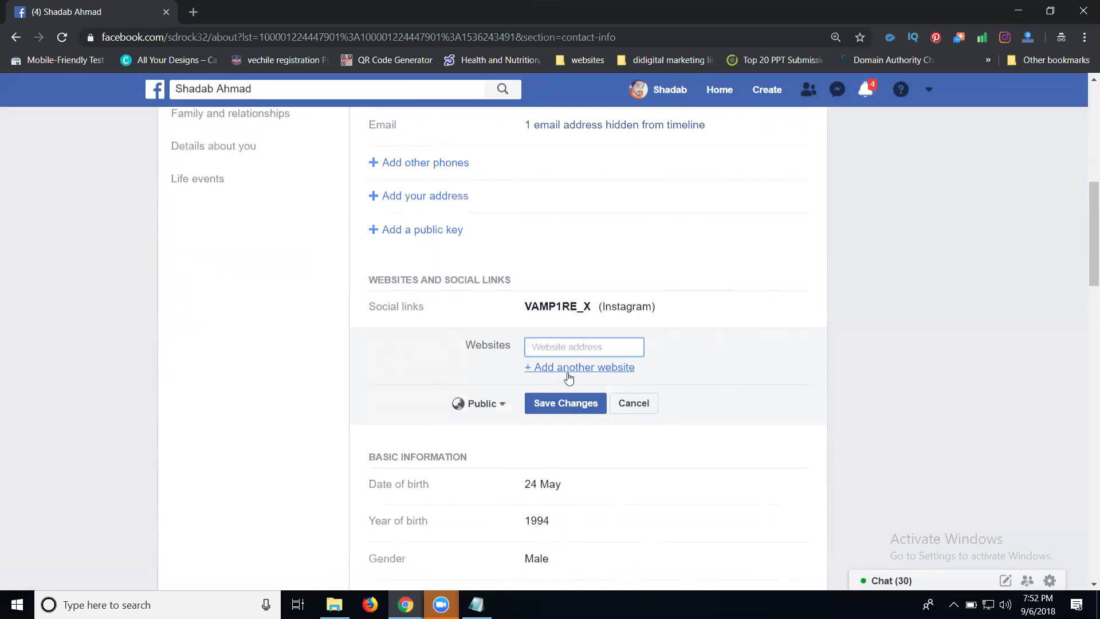
left_click(567, 367)
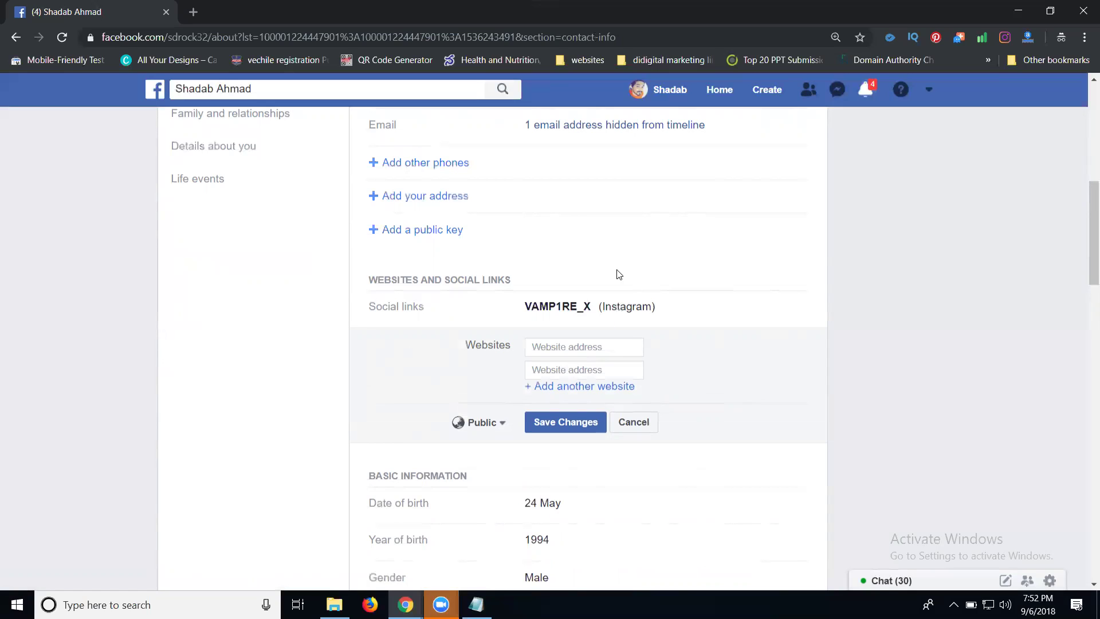
Open the social links for editing and add another social link row below the Instagram one
scroll(646, 261, "down", 3)
scroll(646, 261, "down", 2)
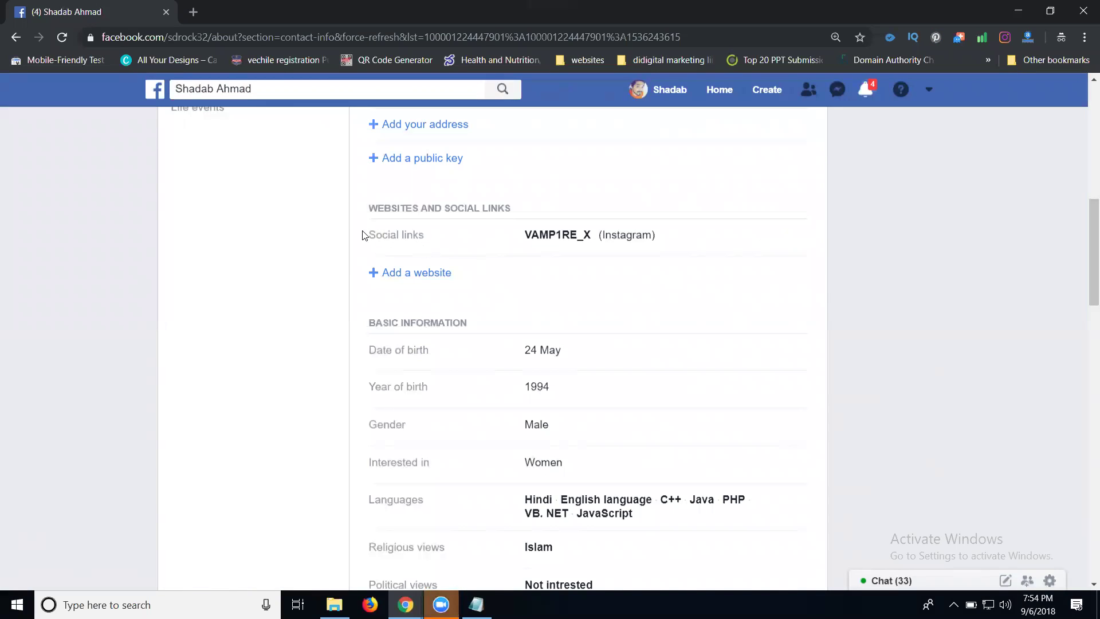
triple_click(379, 235)
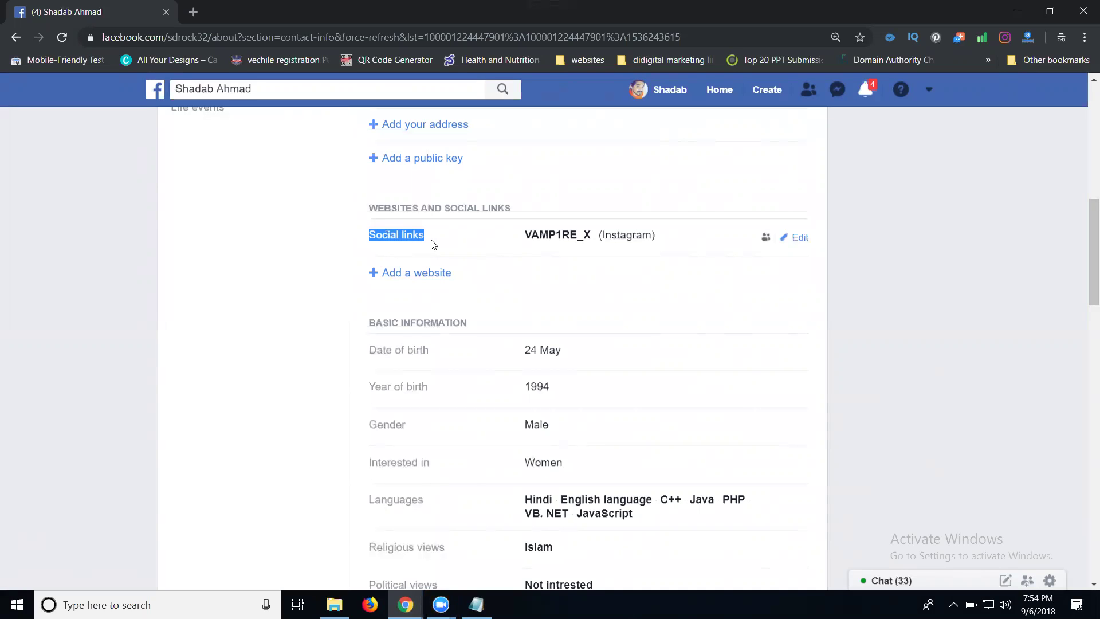
left_click(800, 237)
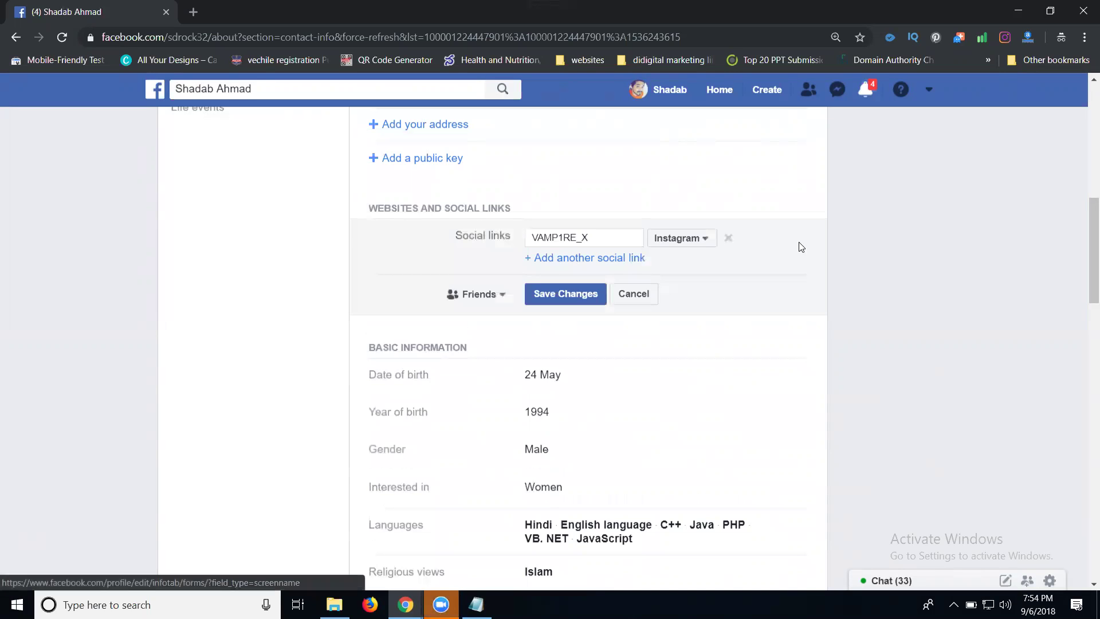
left_click(629, 258)
Look through the available platforms for the new social link and set it to YouTube
left_click(665, 262)
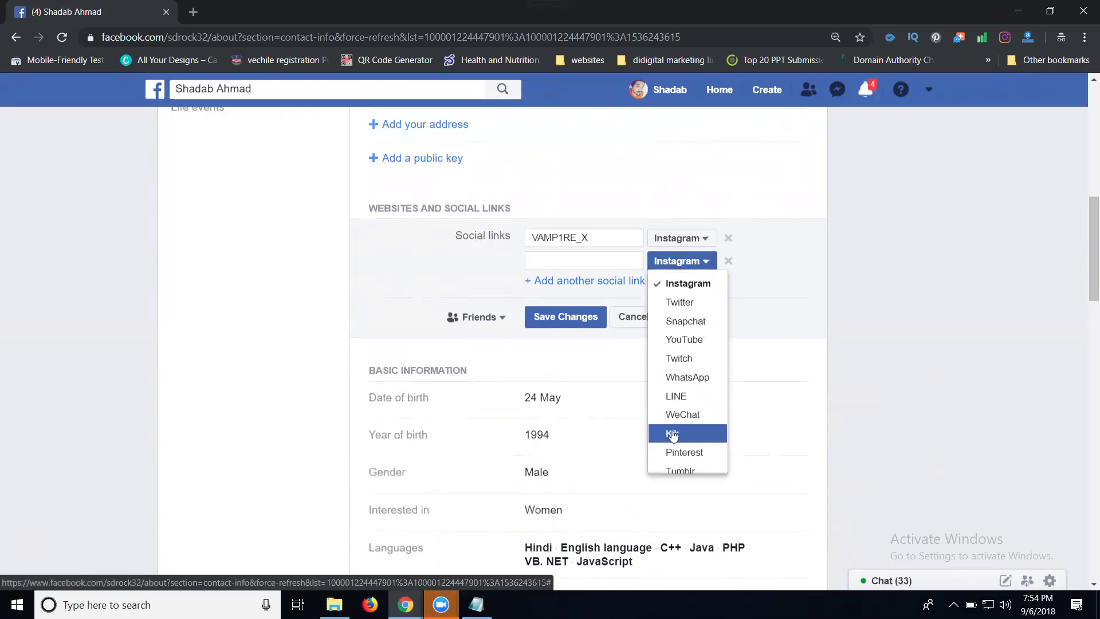
scroll(673, 452, "down", 3)
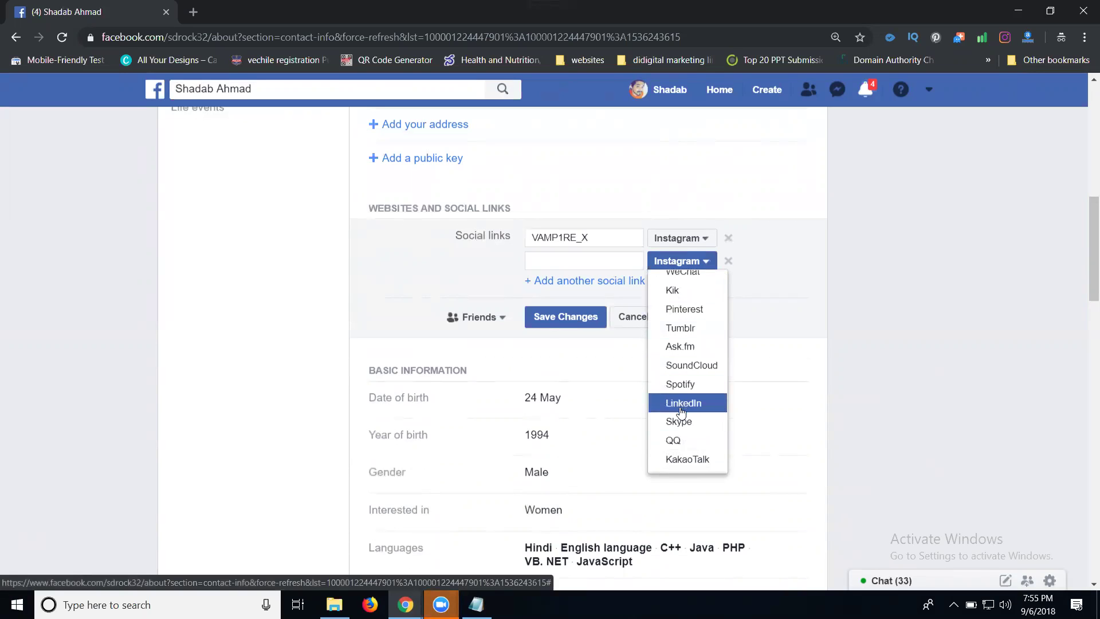
scroll(675, 422, "down", 1)
scroll(682, 418, "down", 1)
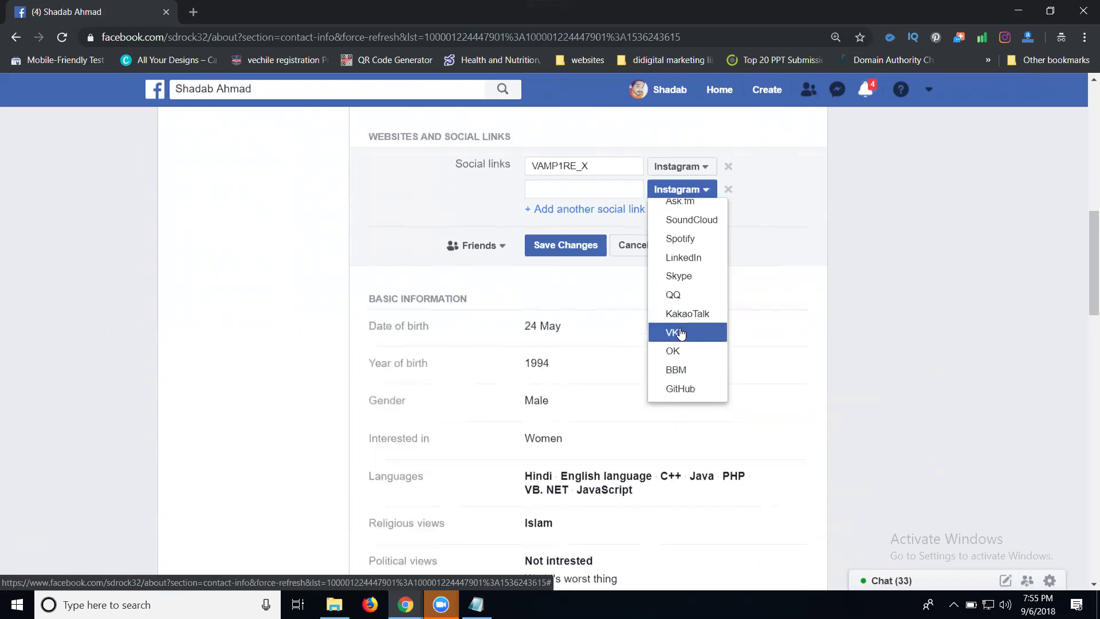
scroll(691, 295, "up", 4)
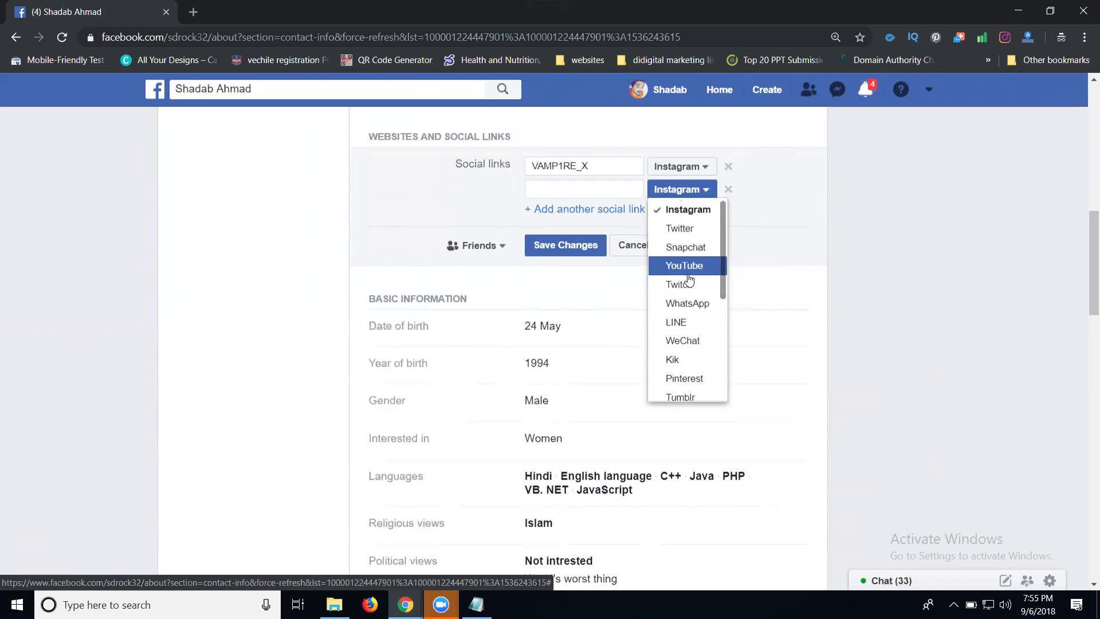
left_click(685, 268)
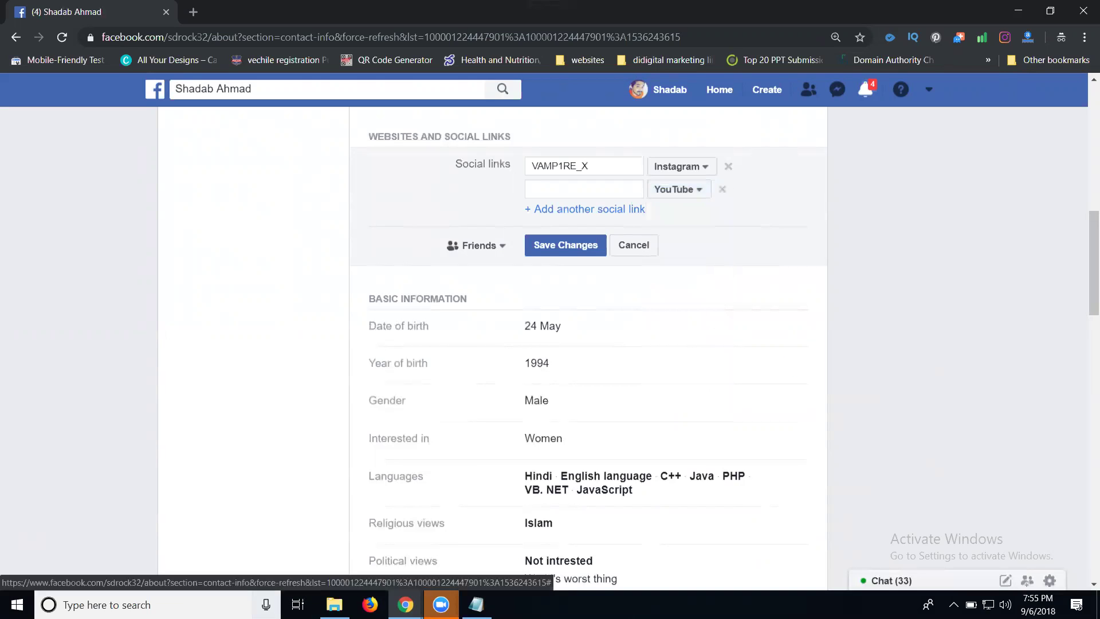
Switch to the other browser window and copy the channel path from the Rakesh Tech Solutions YouTube channel's address
left_click(405, 604)
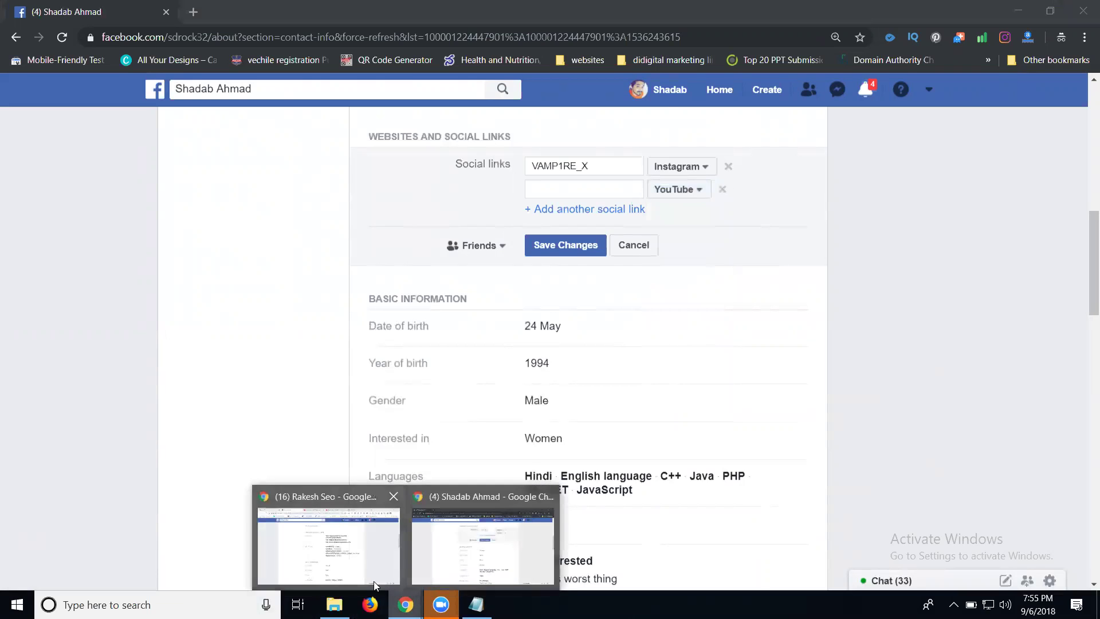
left_click(374, 580)
left_click(587, 11)
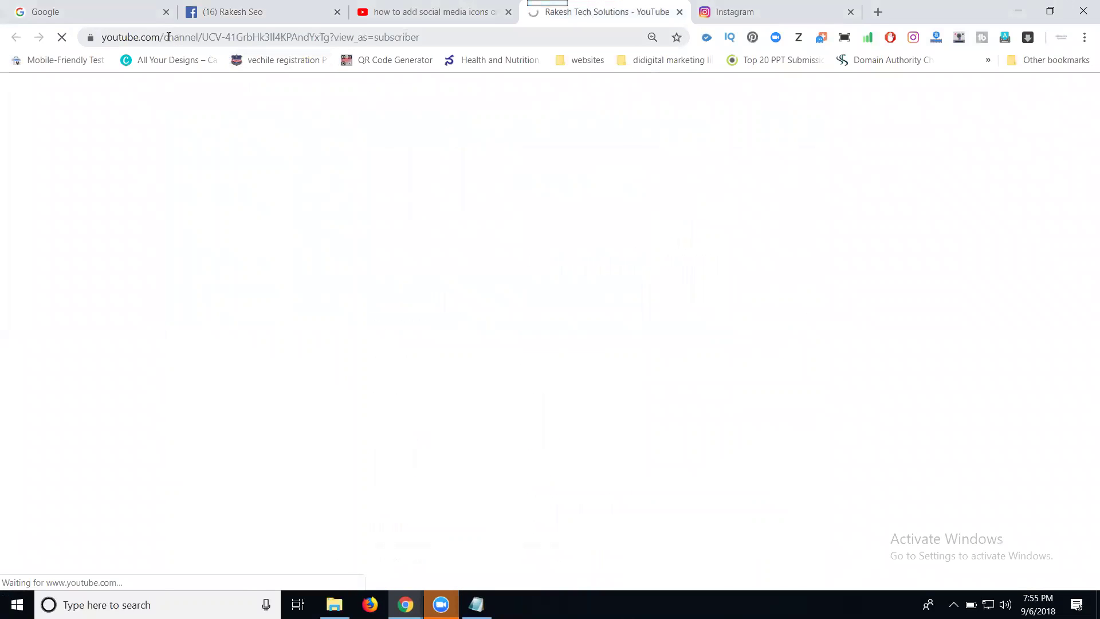
left_click_drag(201, 41, 332, 47)
key("ctrl+c")
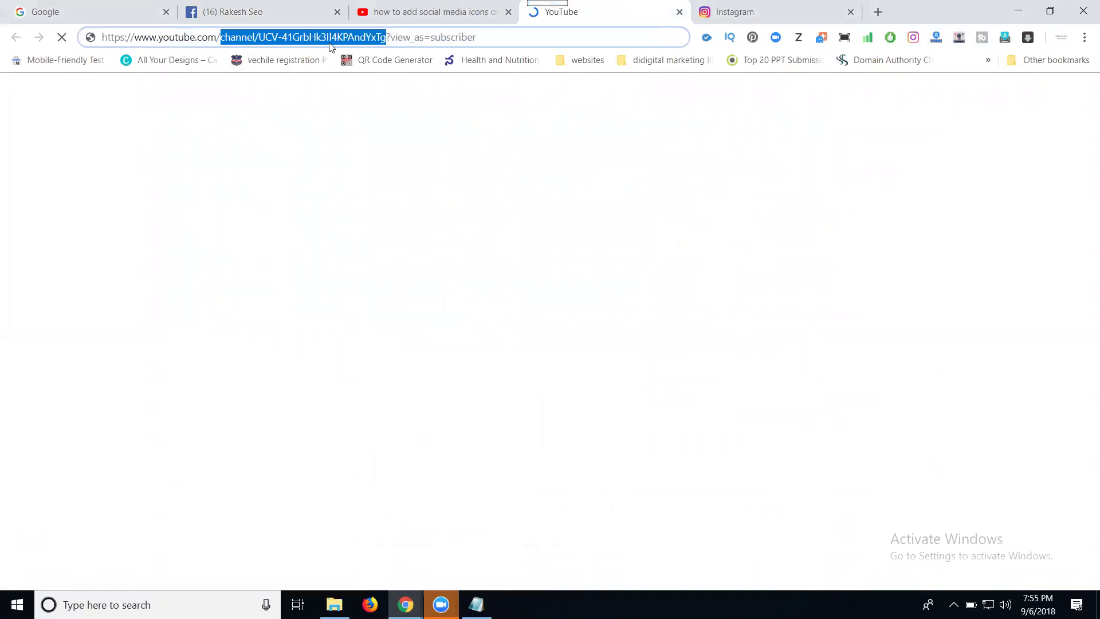
Return to the Facebook profile window and paste the copied channel path into the YouTube social link
mouse_move(406, 604)
left_click(483, 543)
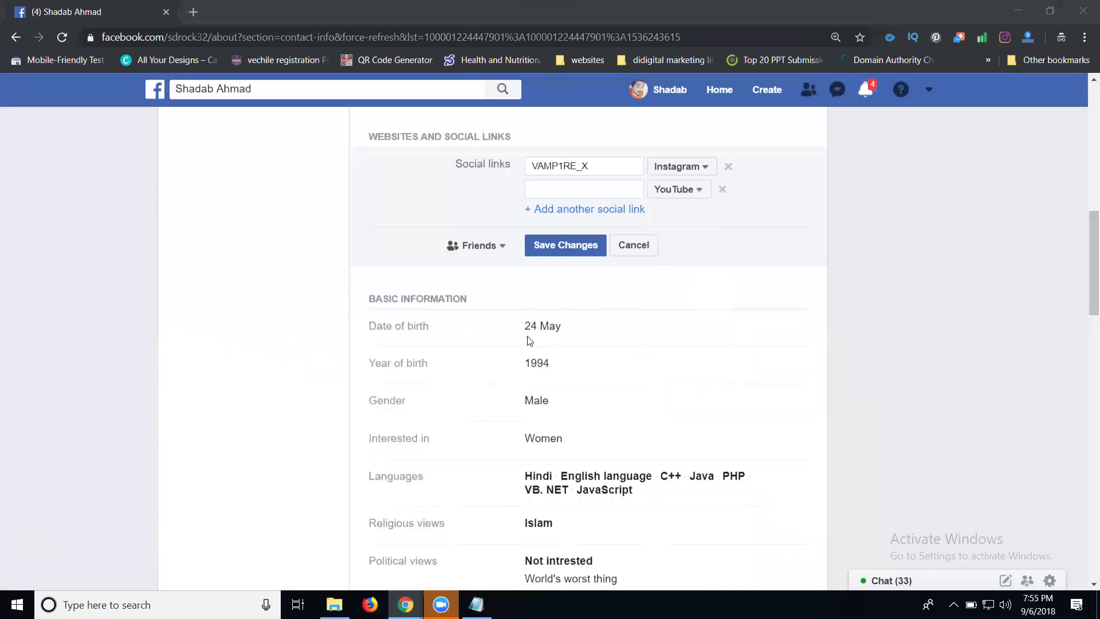
left_click(557, 181)
key("ctrl+v")
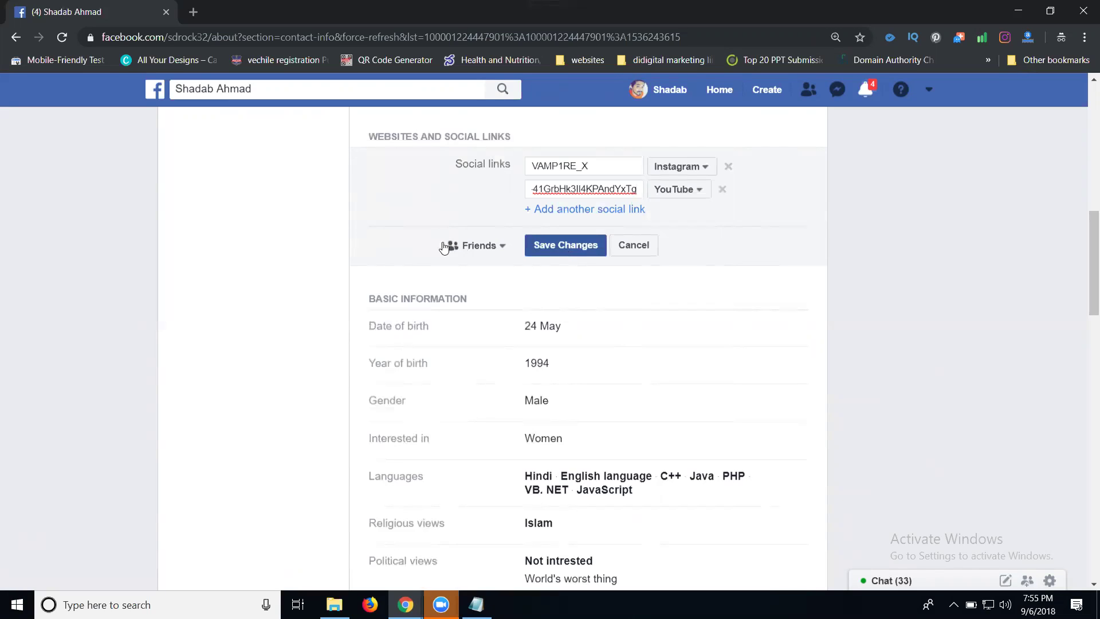
Review the audience options for the social links, choose Friends and save the changes
left_click(464, 251)
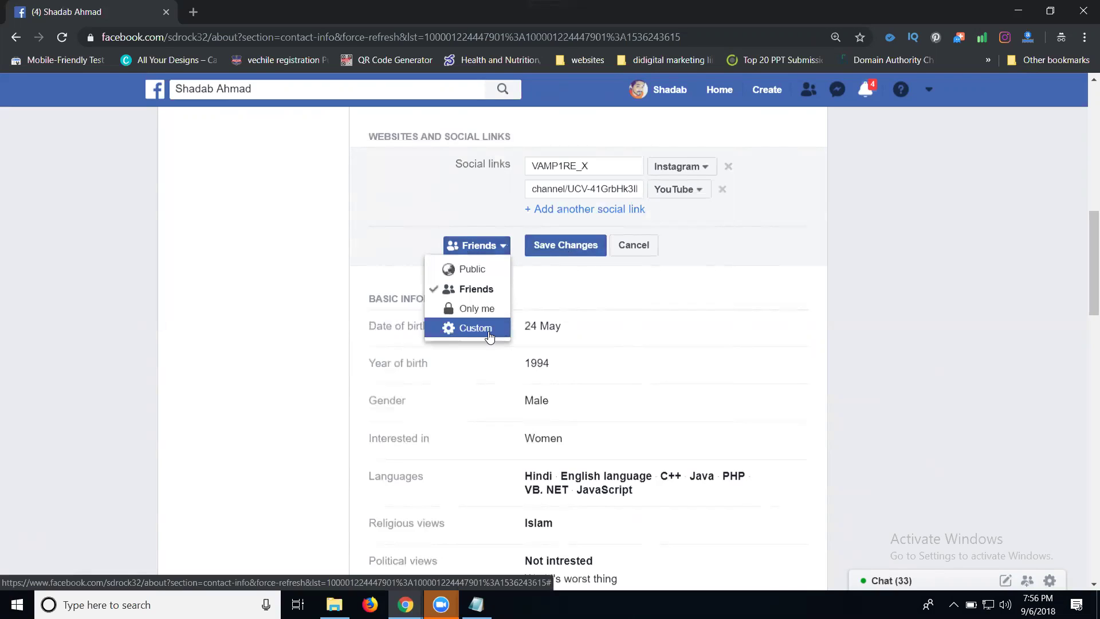
left_click(486, 289)
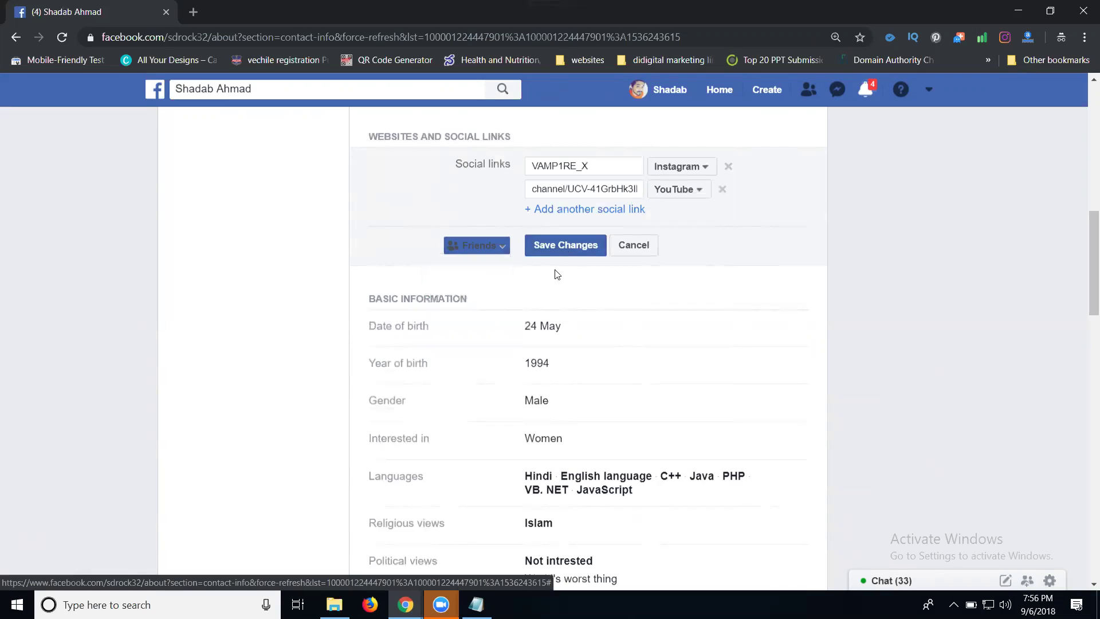
left_click(570, 245)
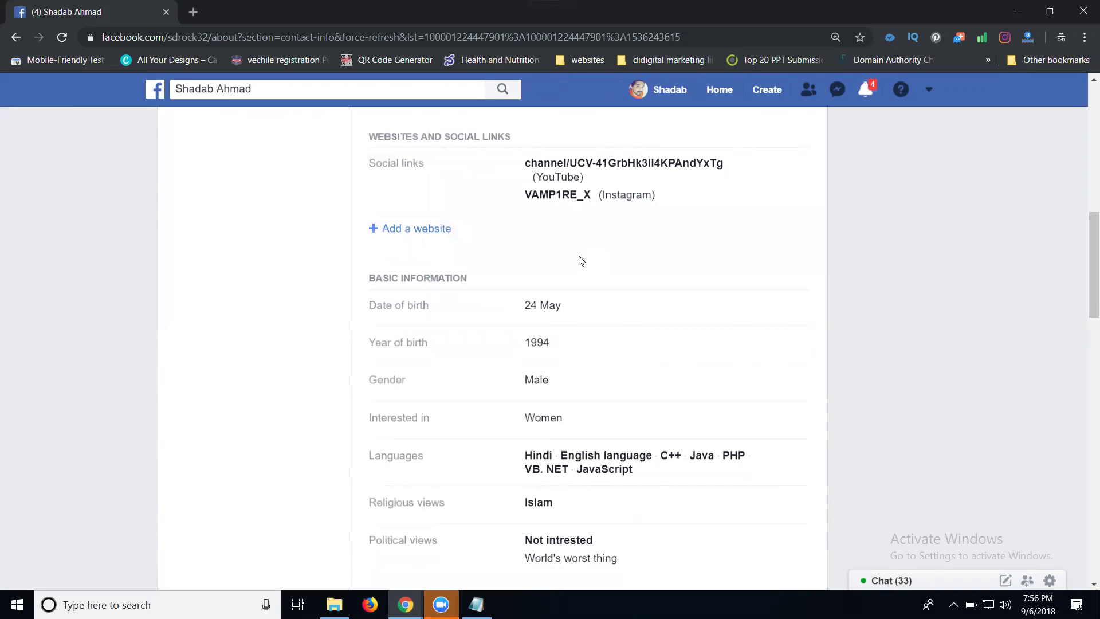
Reopen the social links for editing, remove the YouTube link and save the changes
mouse_move(796, 170)
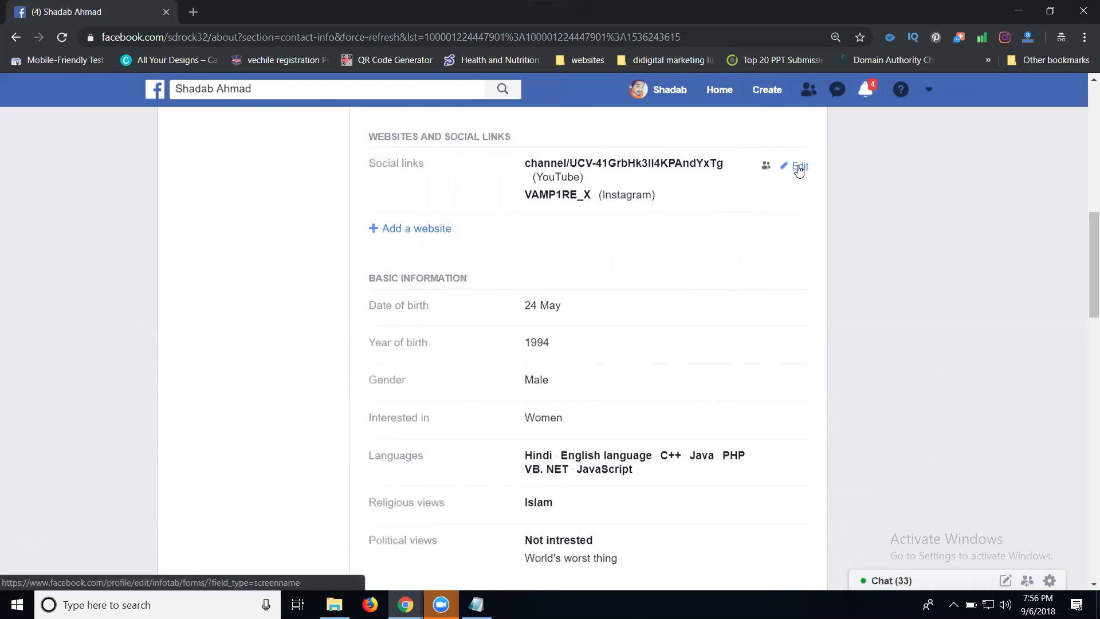
left_click(799, 169)
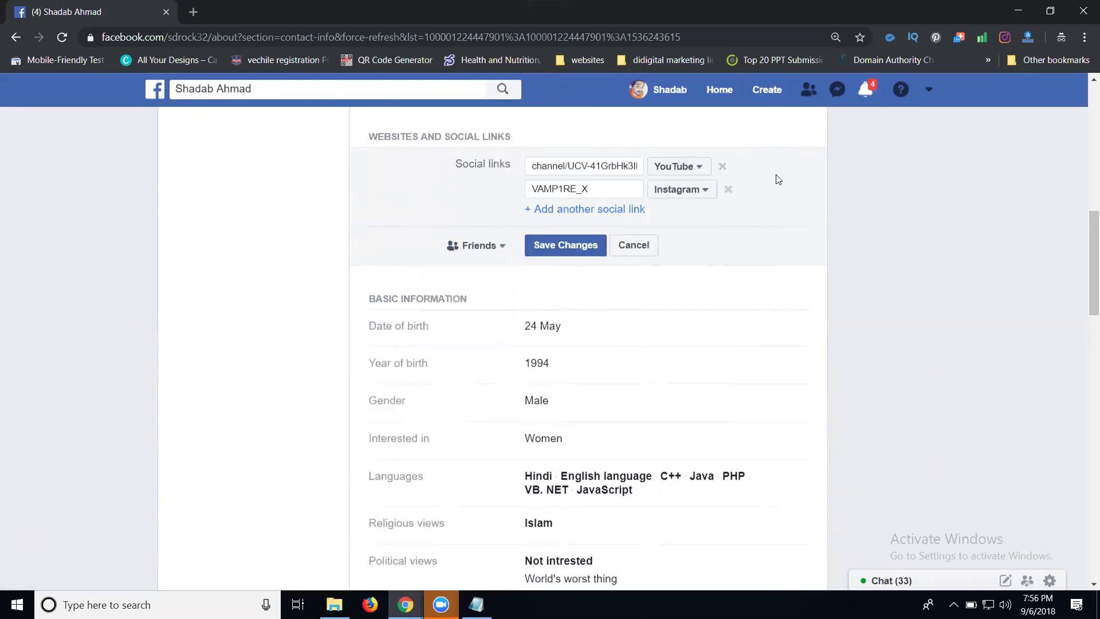
left_click(725, 171)
left_click(565, 233)
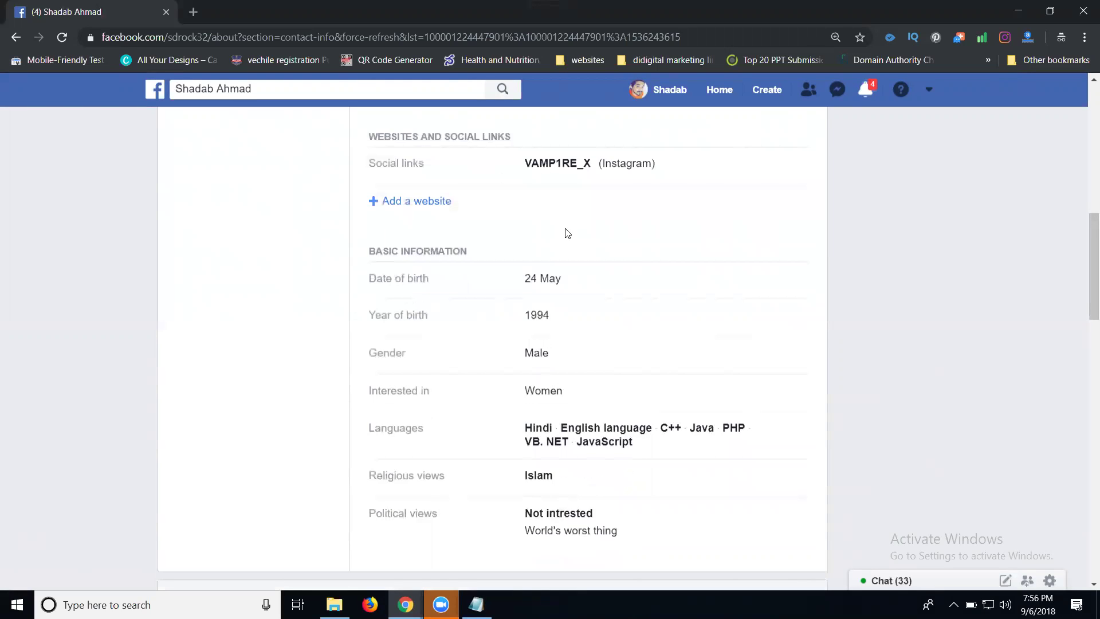
mouse_move(568, 271)
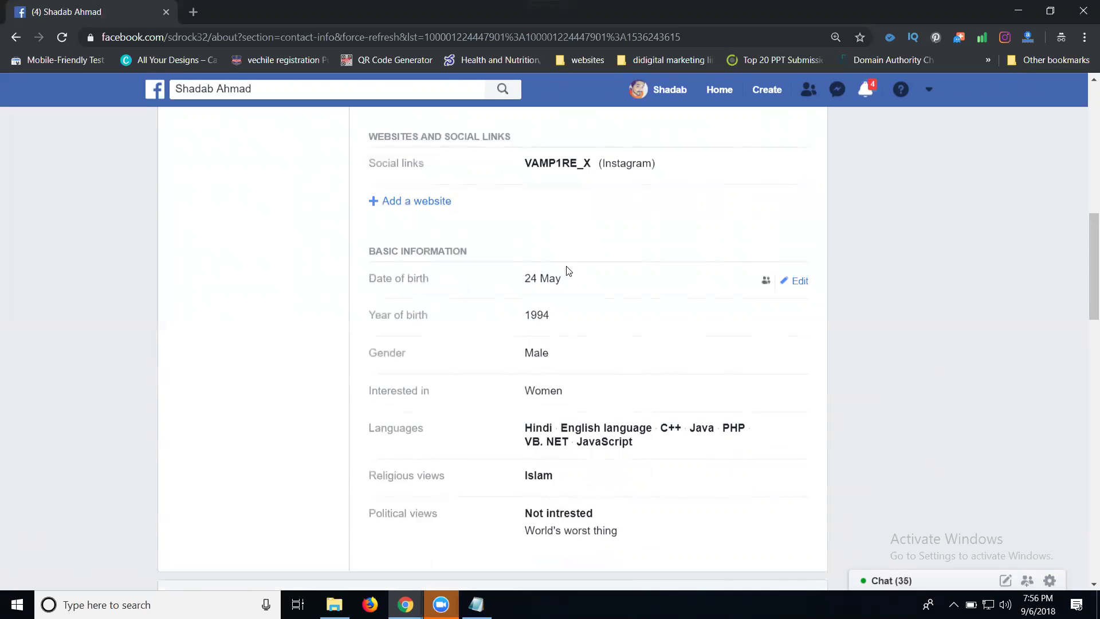